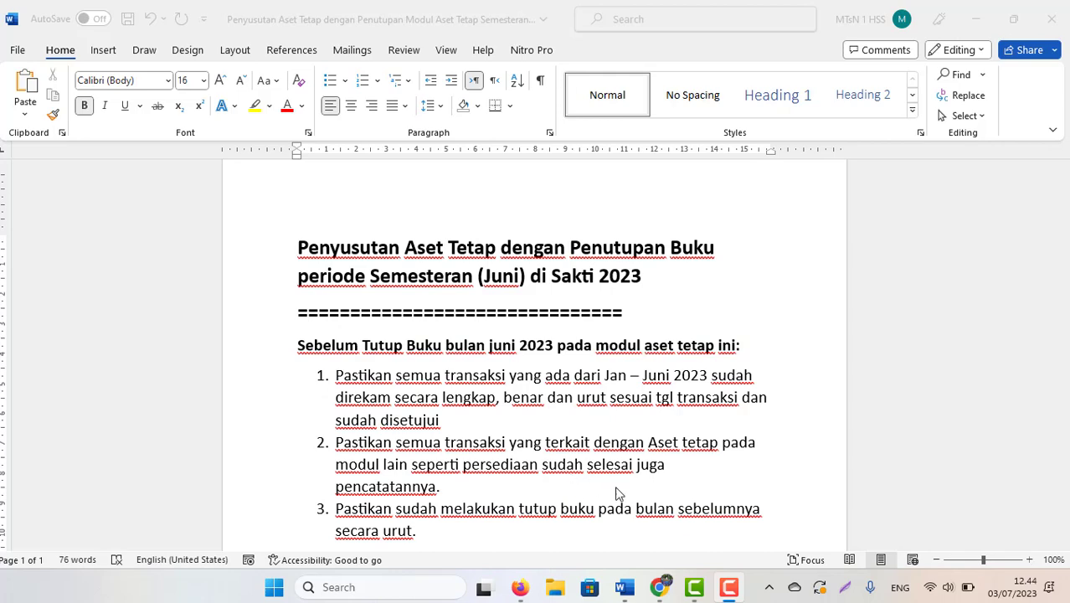
Switch to the SAKTI window in Chrome and open Penutupan Periode Bulanan of the Aset Tetap module.
mouse_move(656, 591)
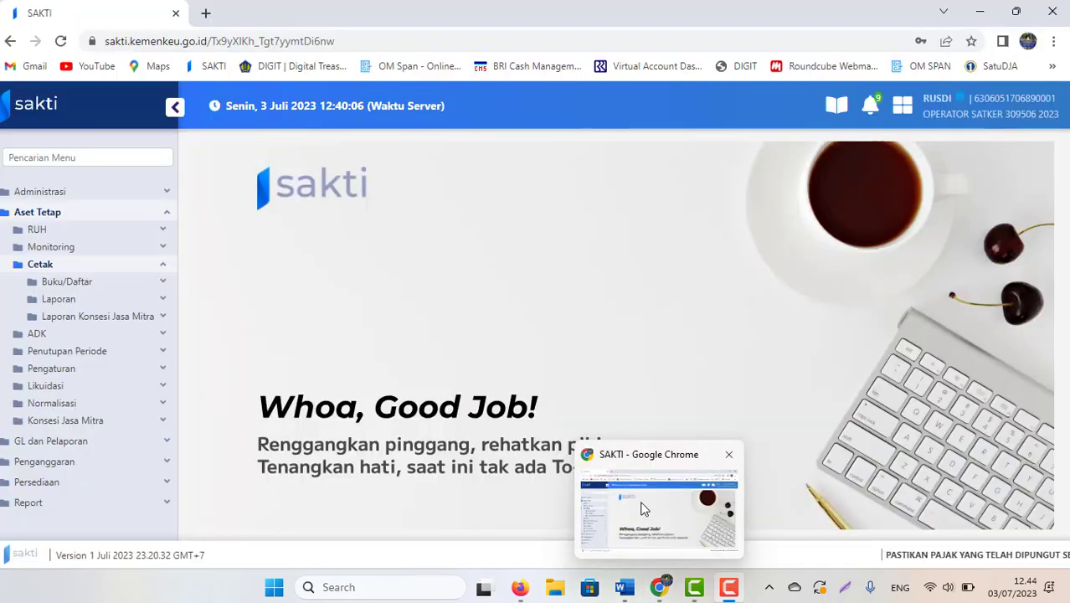
left_click(640, 509)
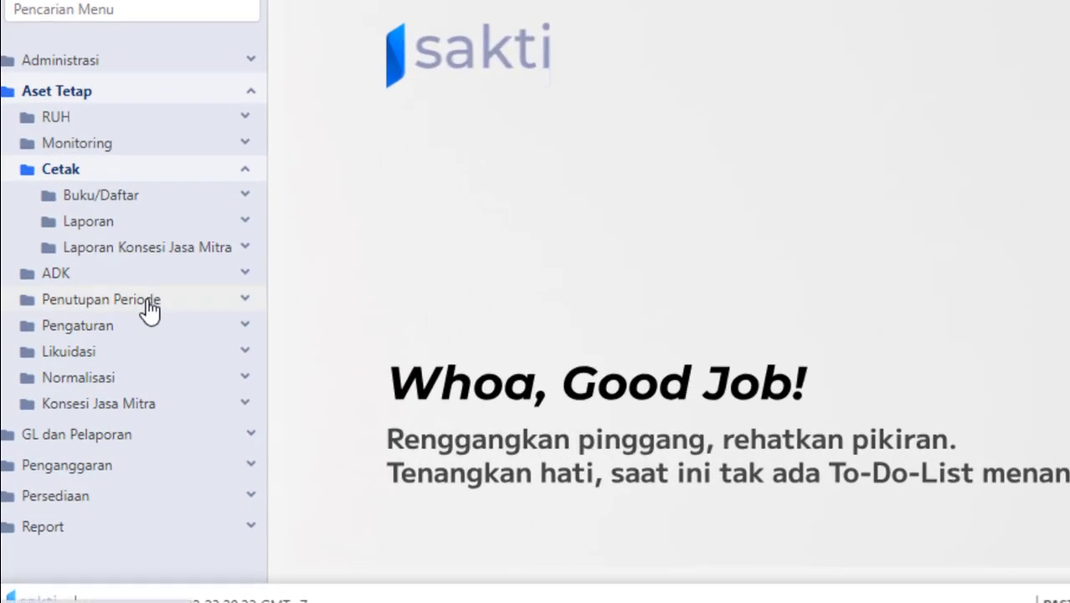
left_click(149, 310)
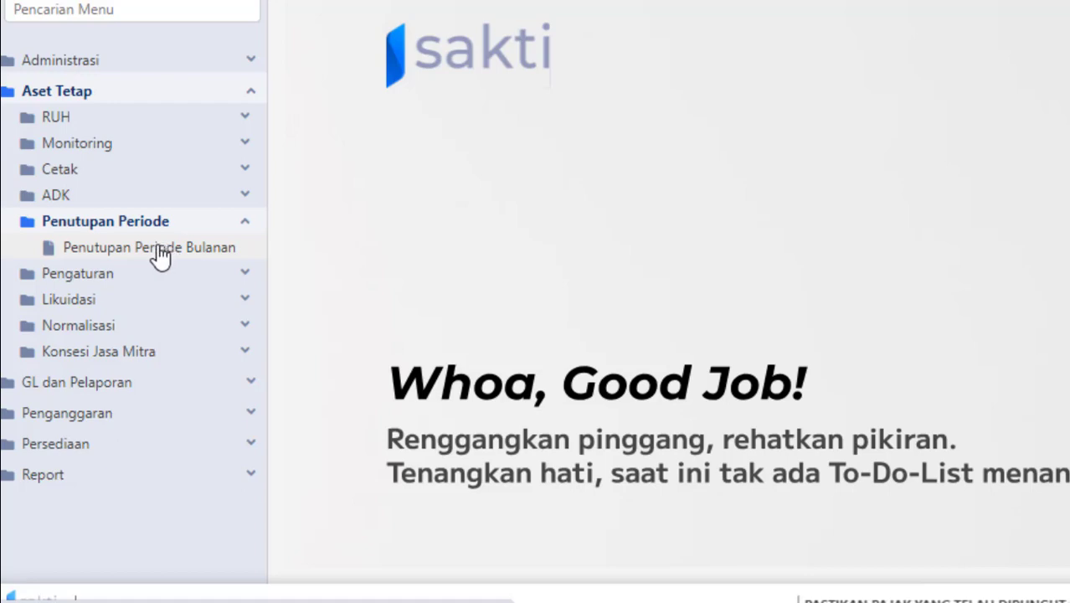
left_click(157, 248)
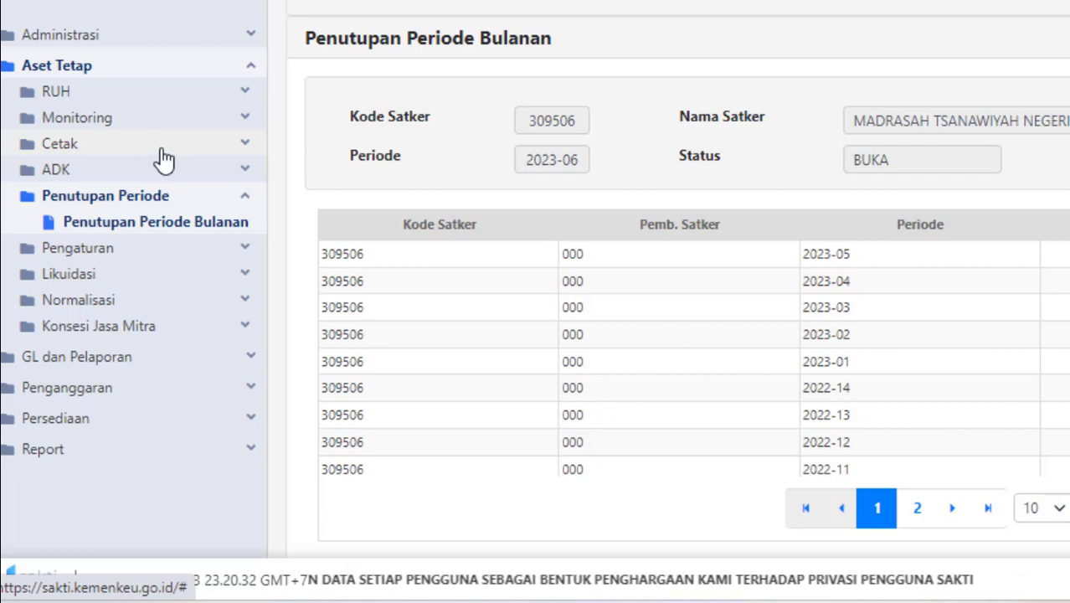
Open the Aset Tetap Laporan BMN print form and set Level Laporan to SATKER.
left_click(67, 149)
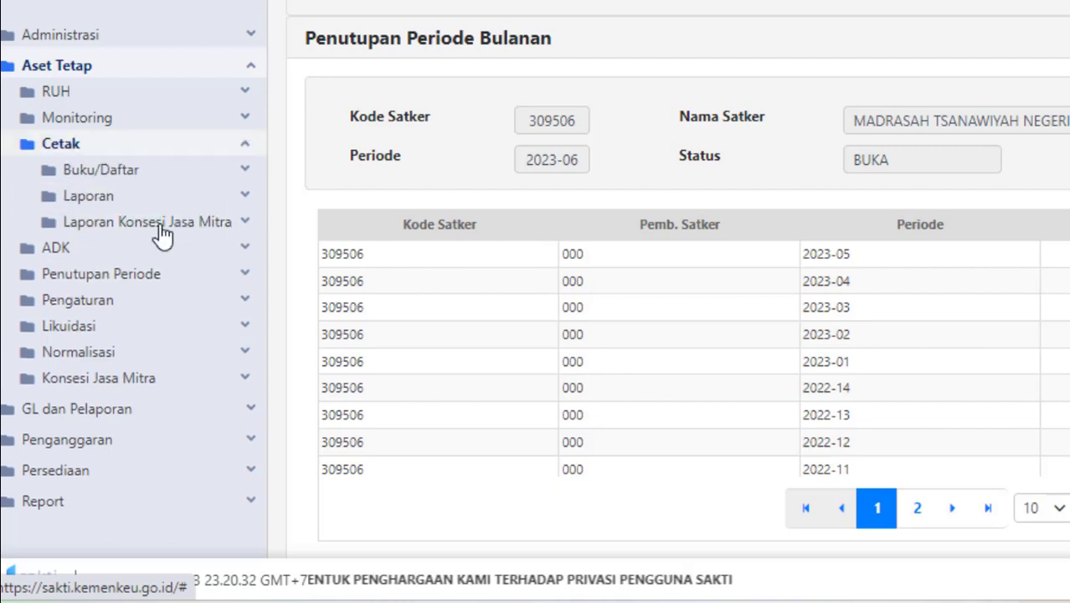
left_click(92, 197)
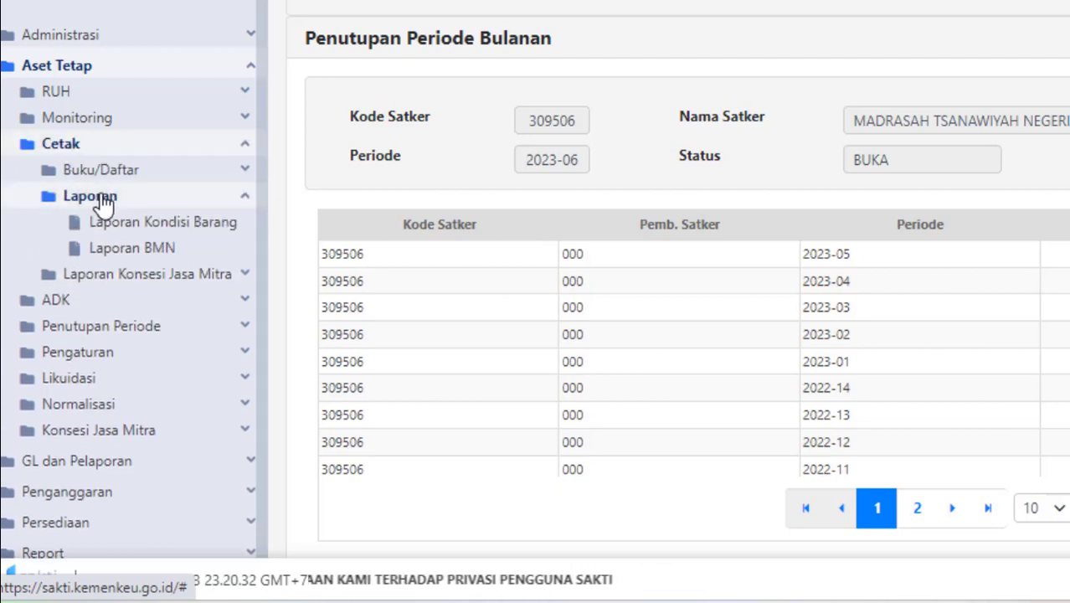
left_click(142, 249)
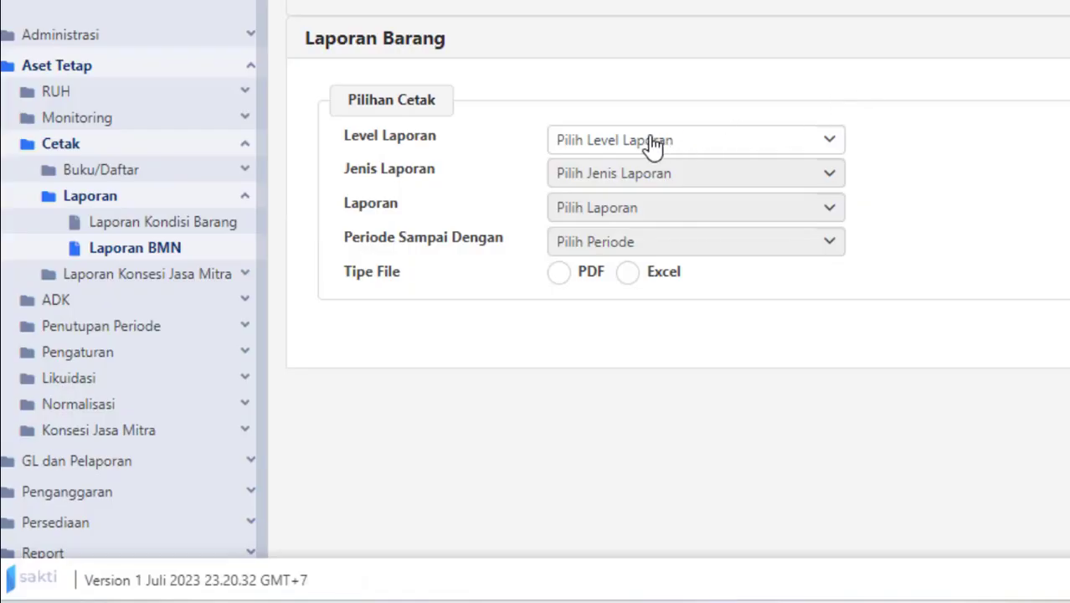
left_click(653, 142)
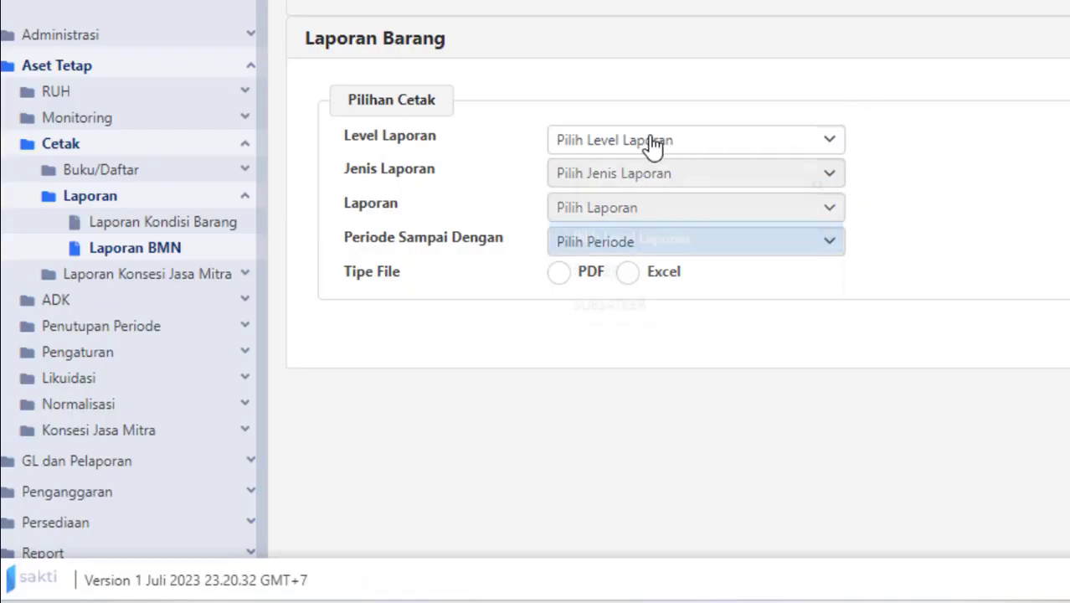
left_click(597, 266)
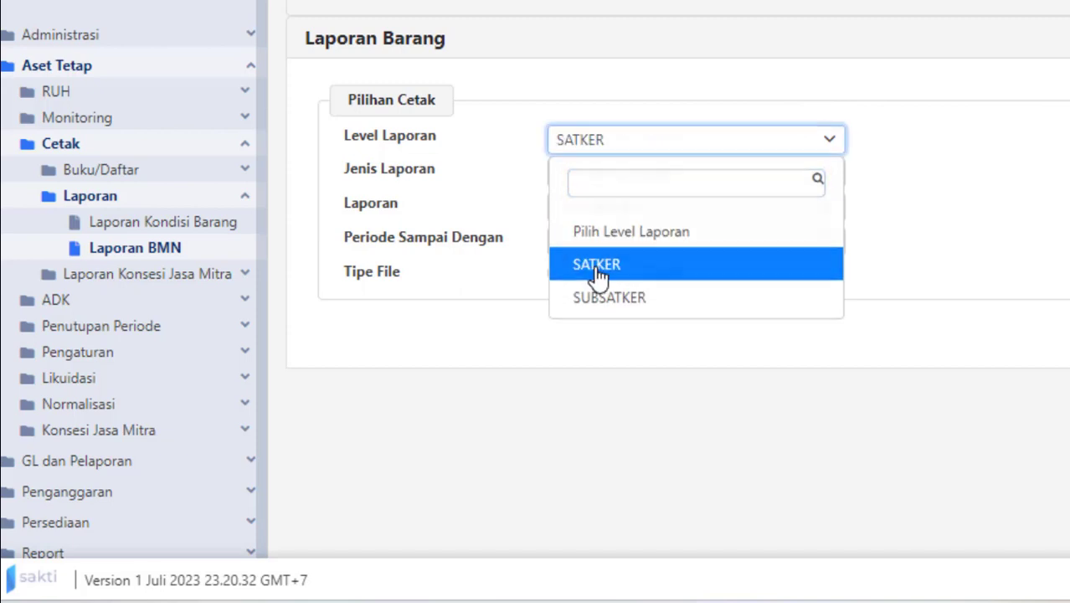
left_click(597, 266)
Set Jenis Laporan to Laporan Utama, Laporan to Laporan Posisi BMN di Neraca, and Periode Sampai Dengan to 2023-06.
left_click(642, 176)
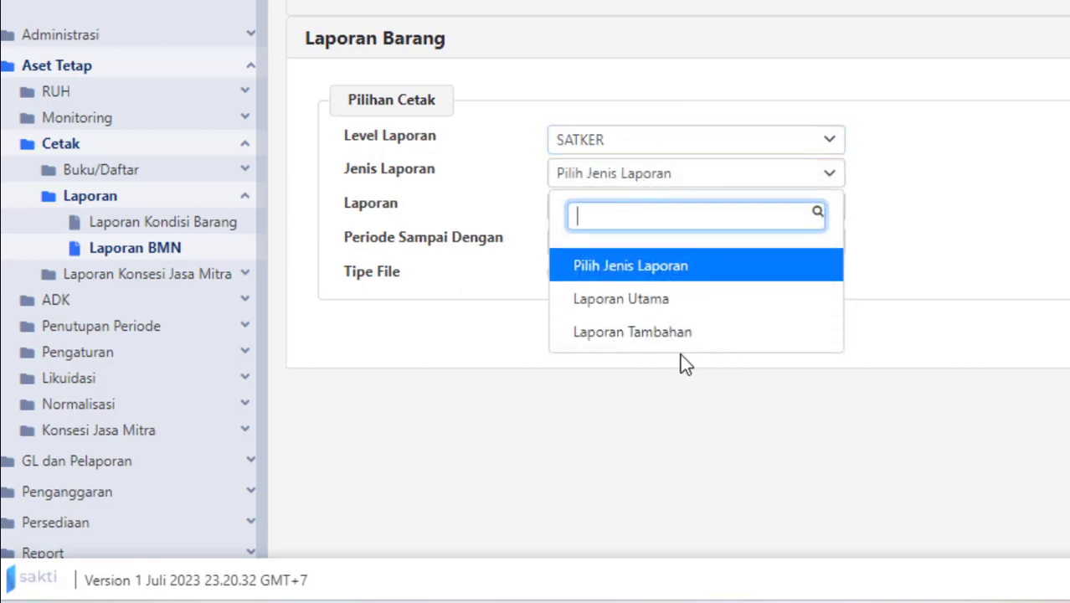
left_click(591, 302)
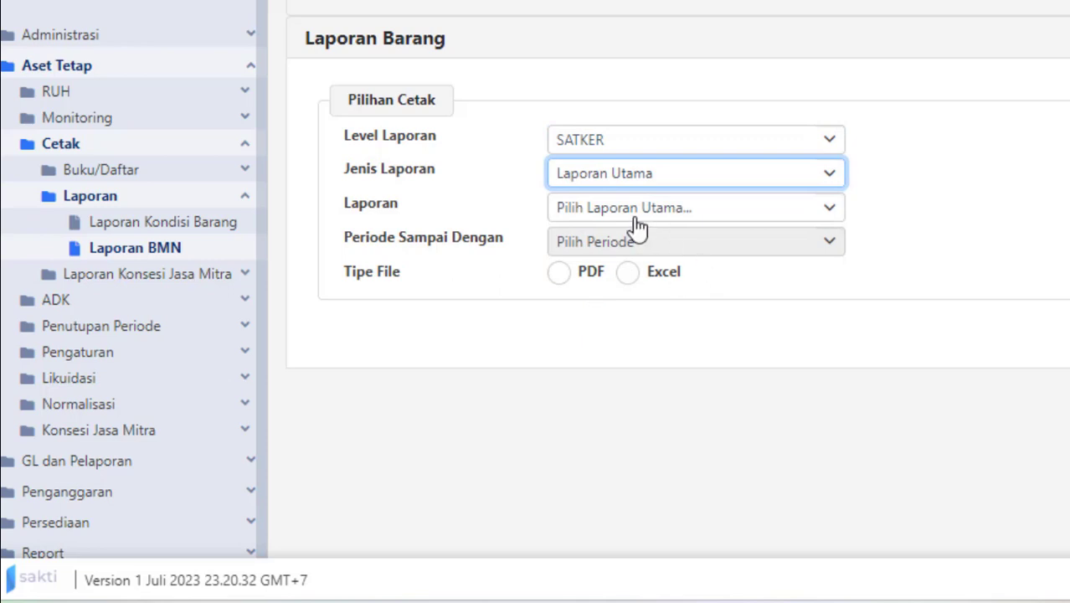
left_click(600, 212)
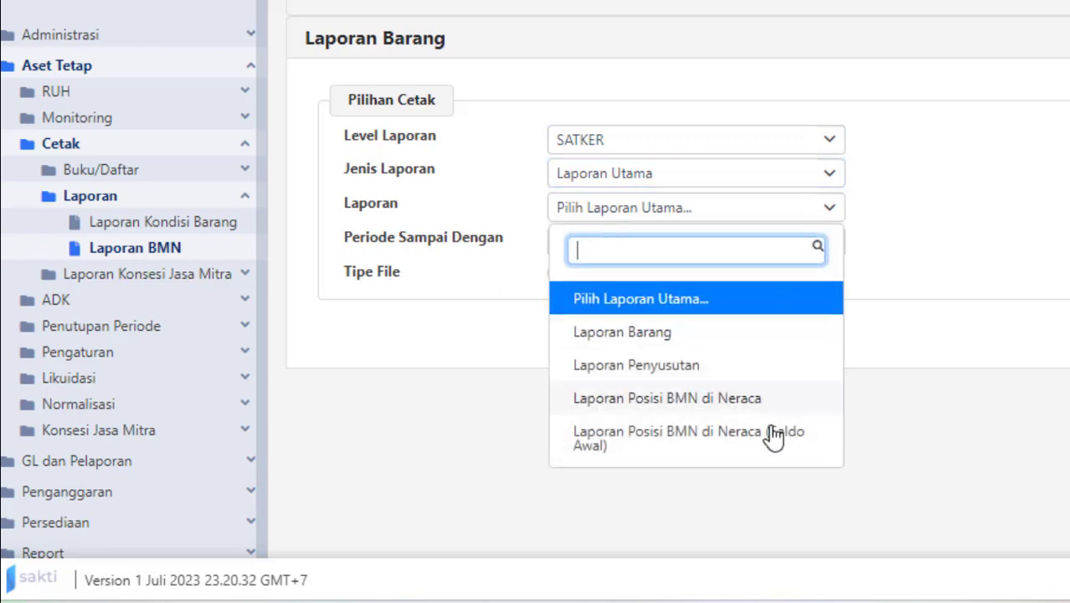
left_click(664, 400)
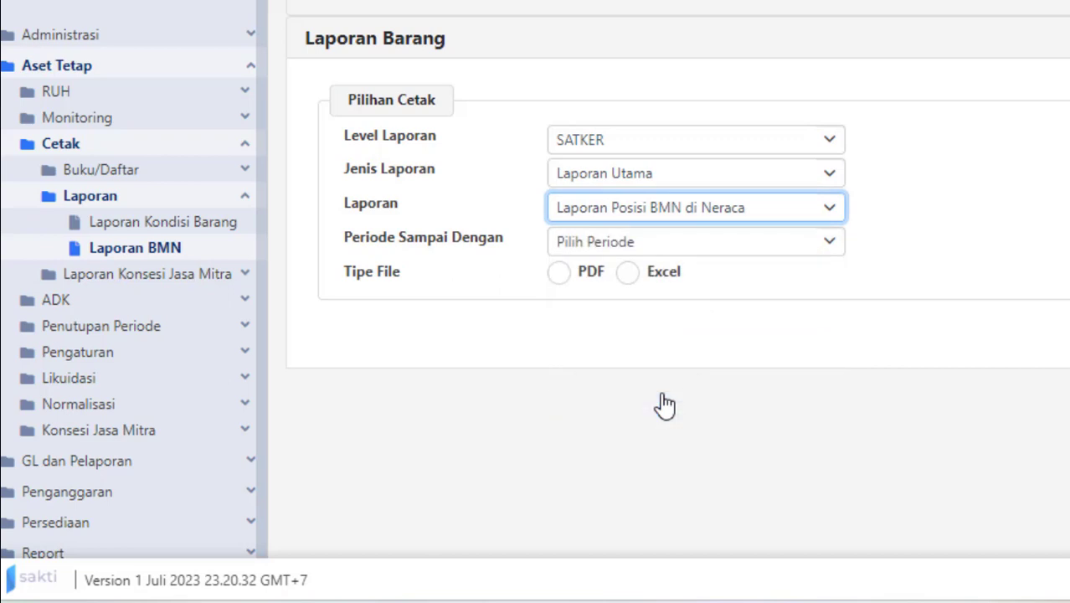
left_click(768, 246)
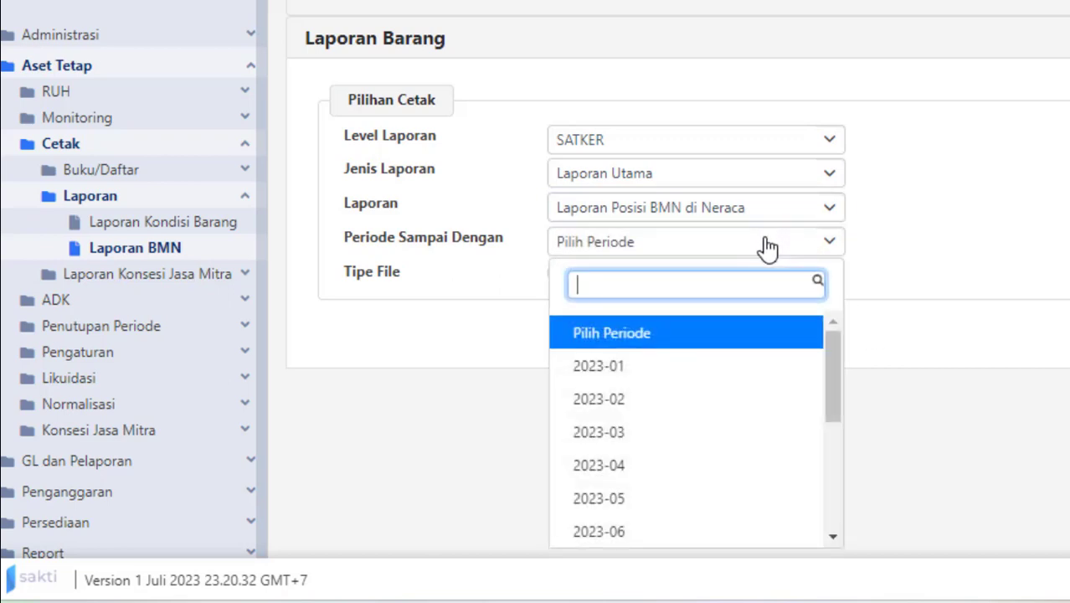
left_click(610, 533)
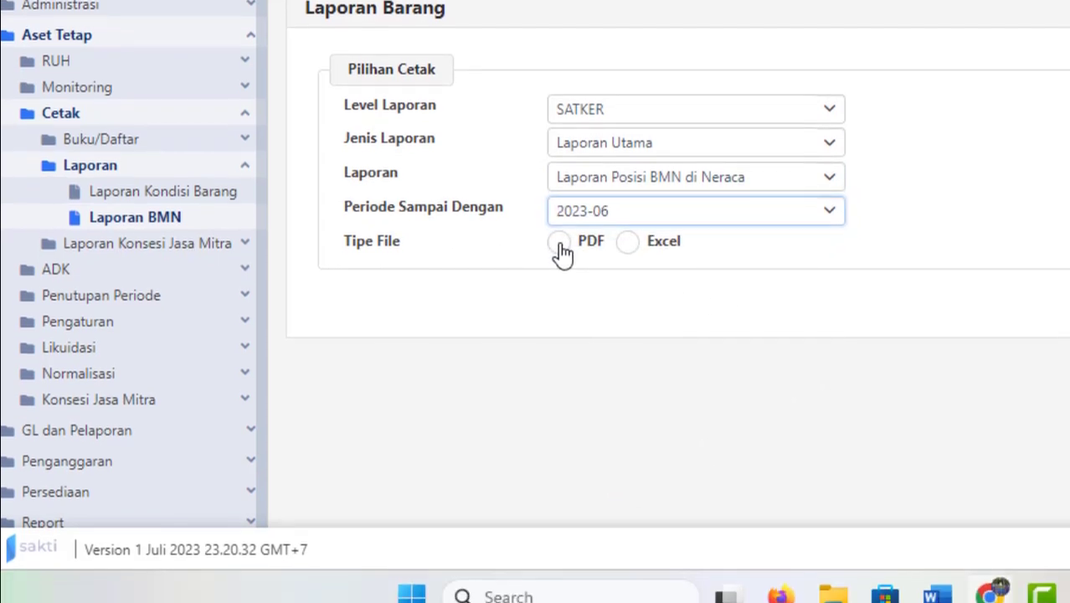
Download the Laporan Posisi BMN di Neraca as a PDF and show the file in its folder.
left_click(560, 244)
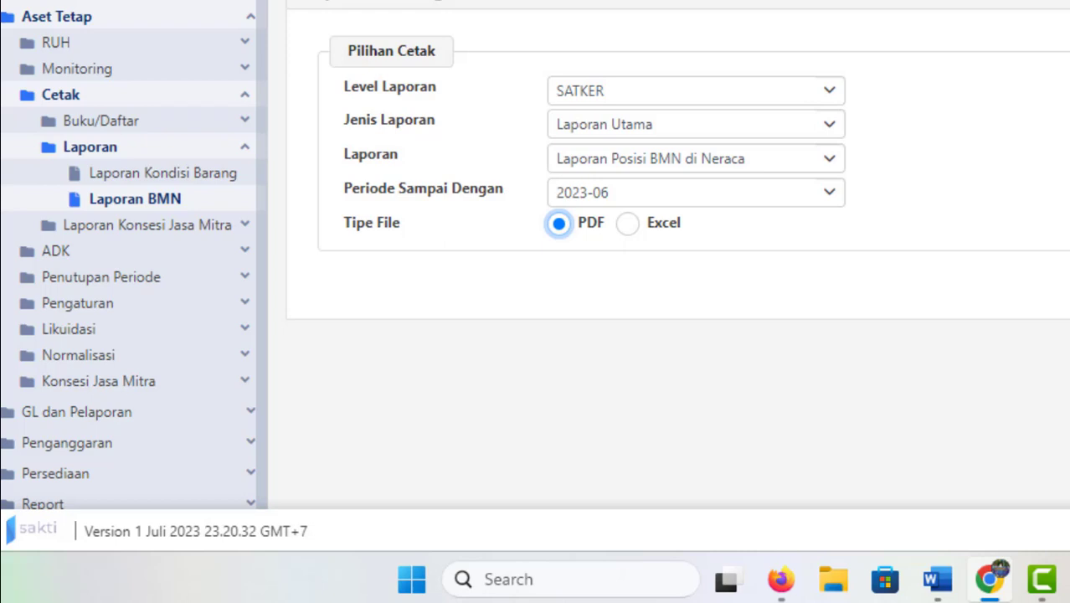
left_click(813, 204)
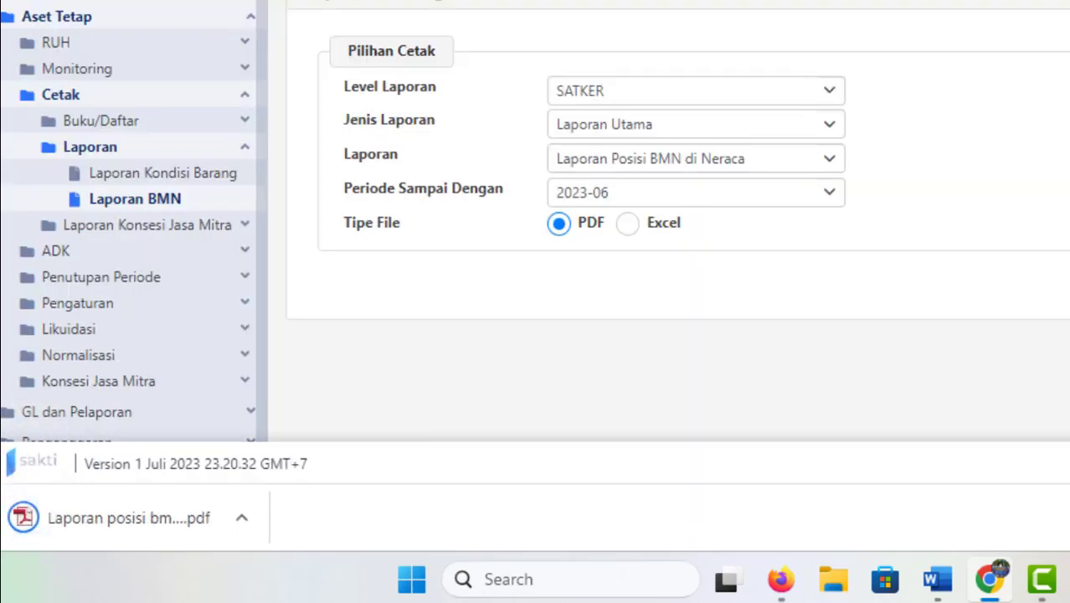
left_click(241, 518)
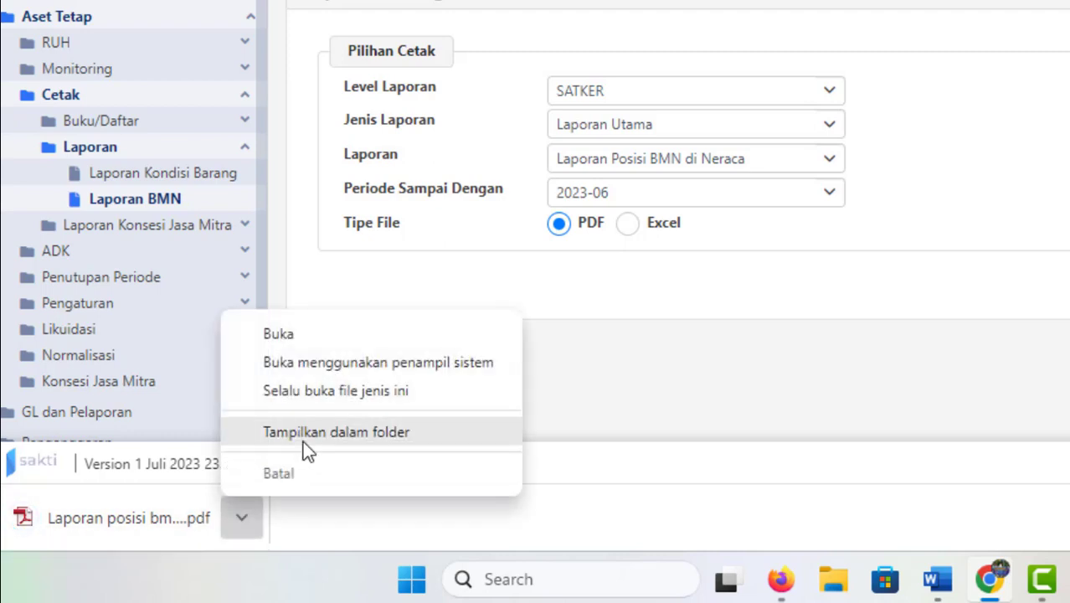
left_click(299, 436)
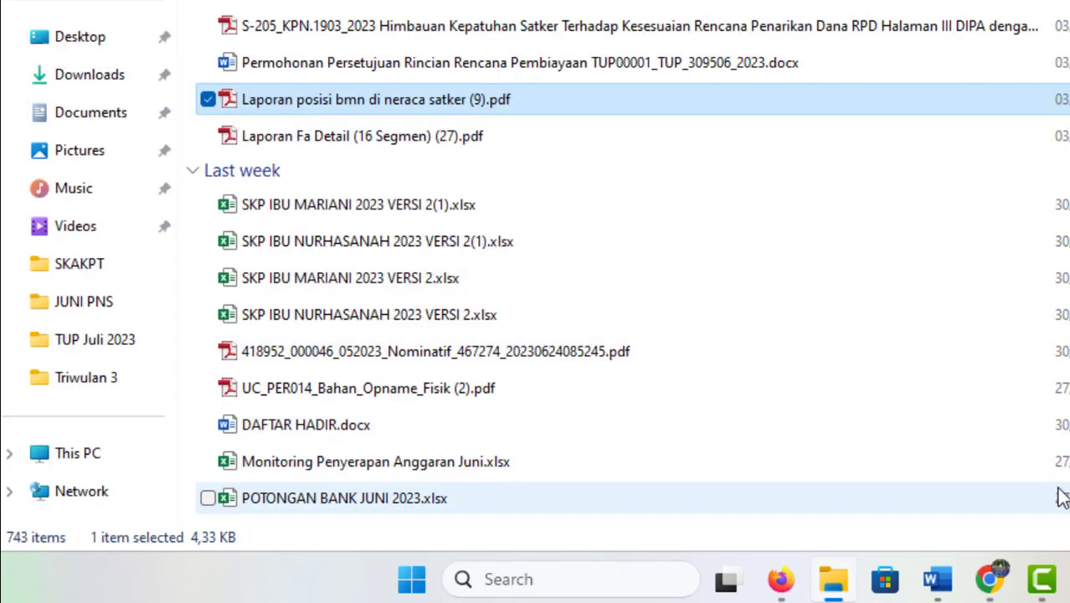
Return to SAKTI in Chrome and close the 2023-06 period in Penutupan Periode Bulanan of Aset Tetap, accepting both confirmations.
left_click(996, 578)
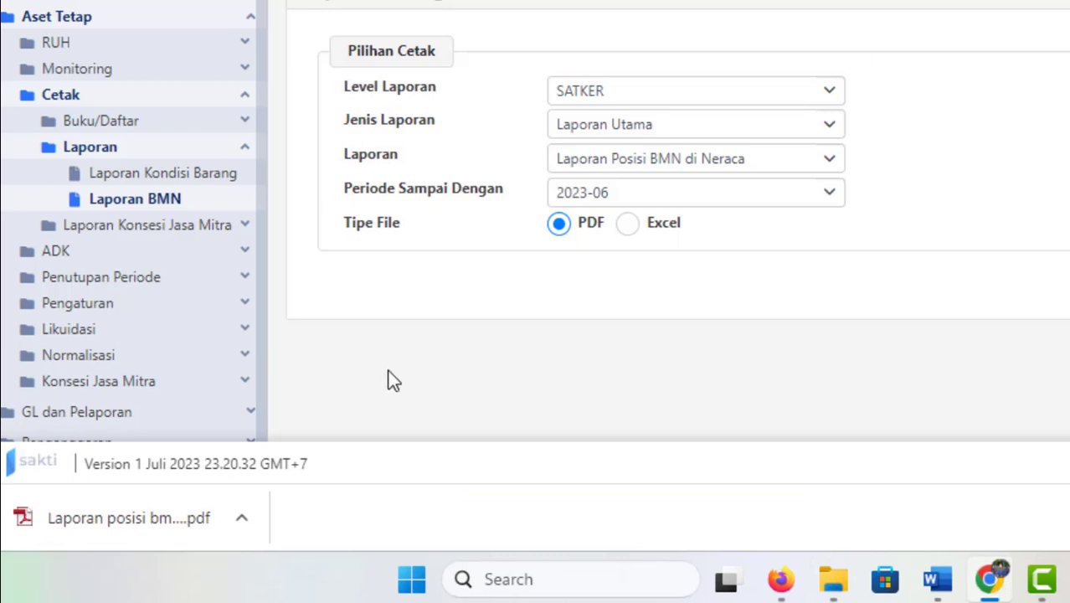
left_click(98, 278)
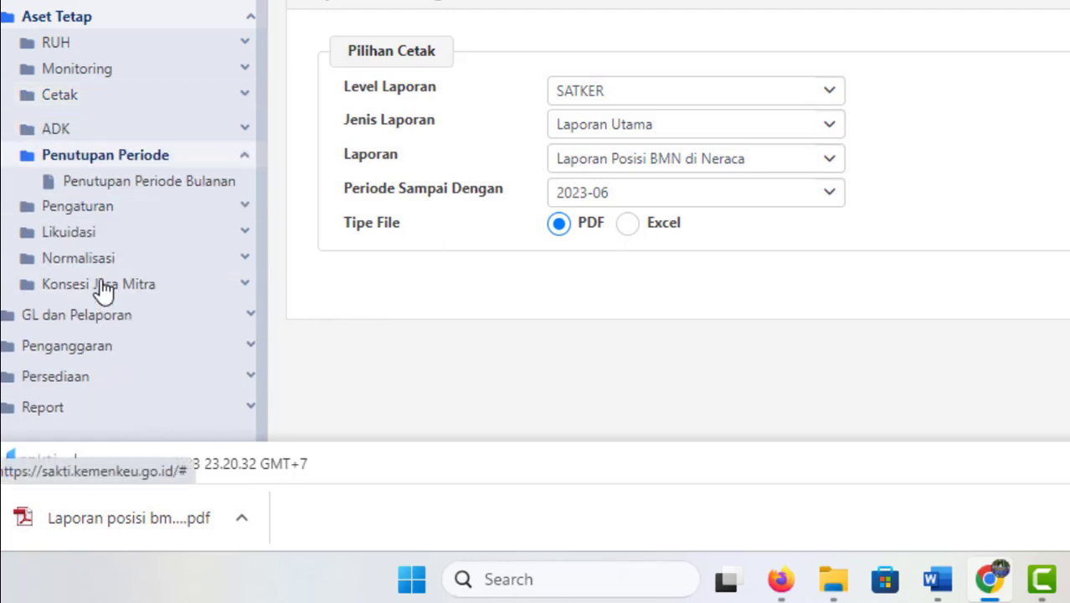
left_click(86, 180)
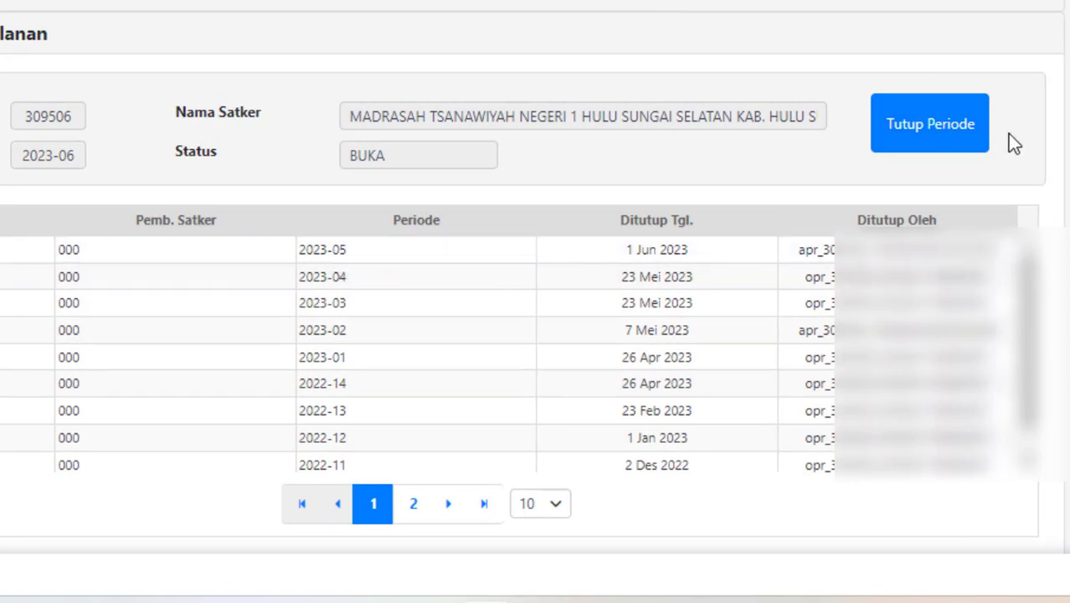
left_click(929, 132)
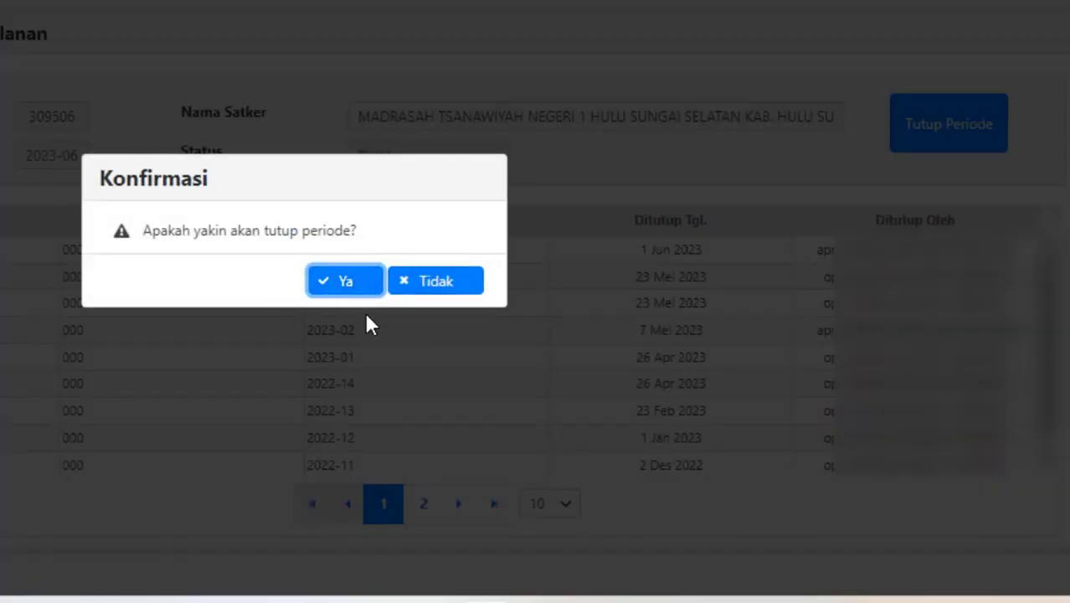
left_click(328, 288)
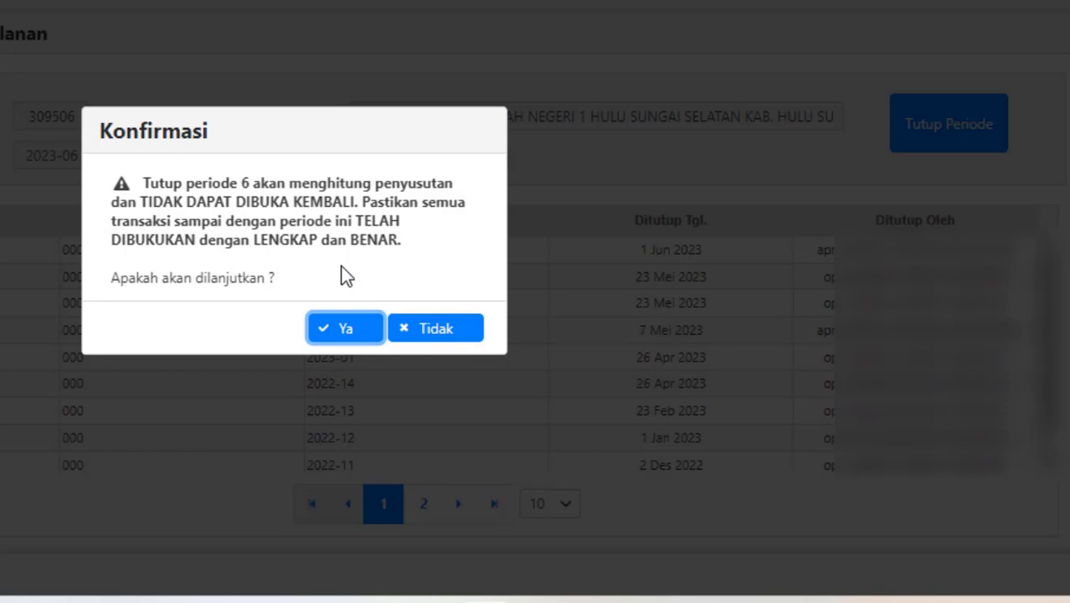
left_click(329, 331)
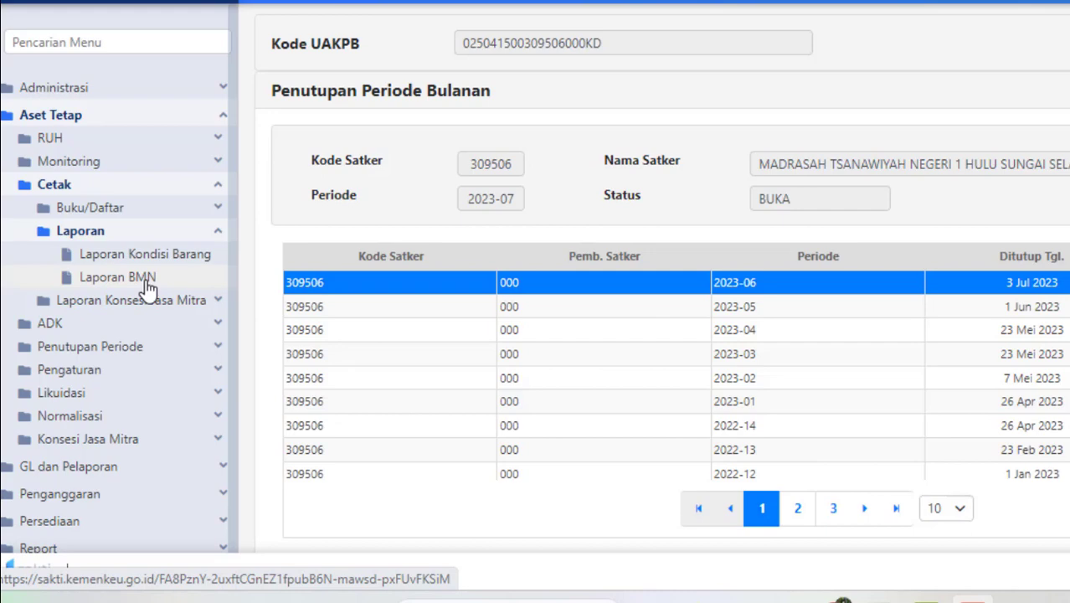
Switch to the SAKTI window with GL dan Pelaporan and filter Validasi dan Posting Jurnal by AST - Aset Tetap and JUN 2023.
key("alt+Tab")
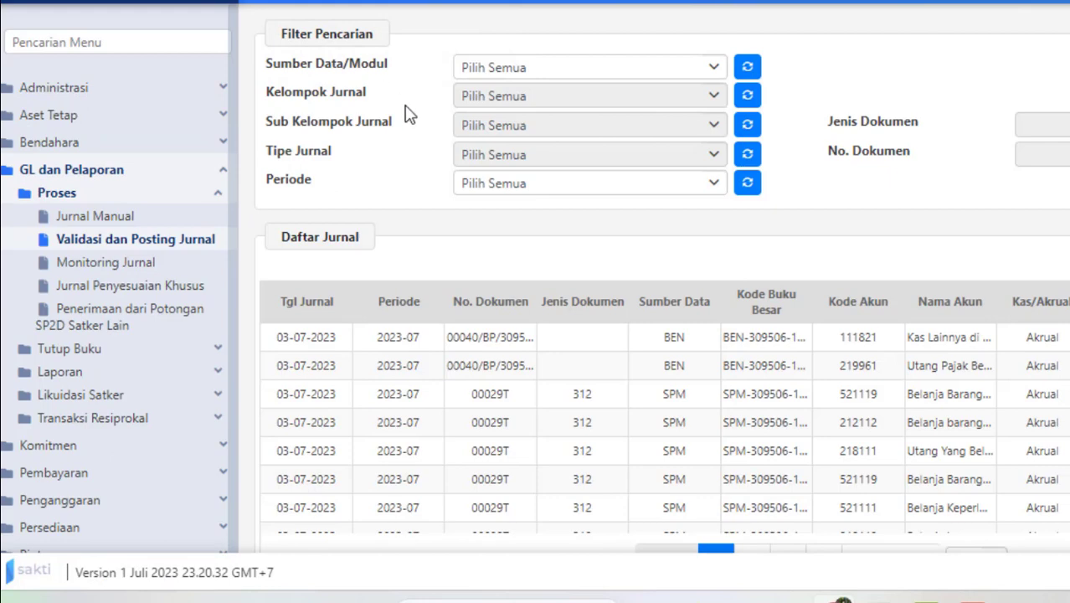
left_click(131, 241)
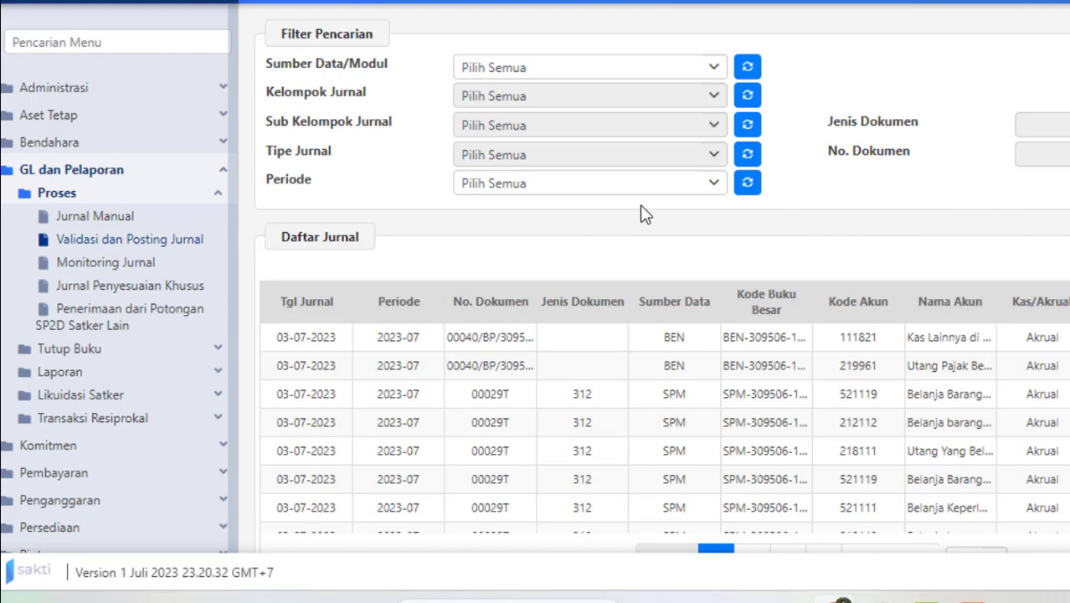
left_click(469, 70)
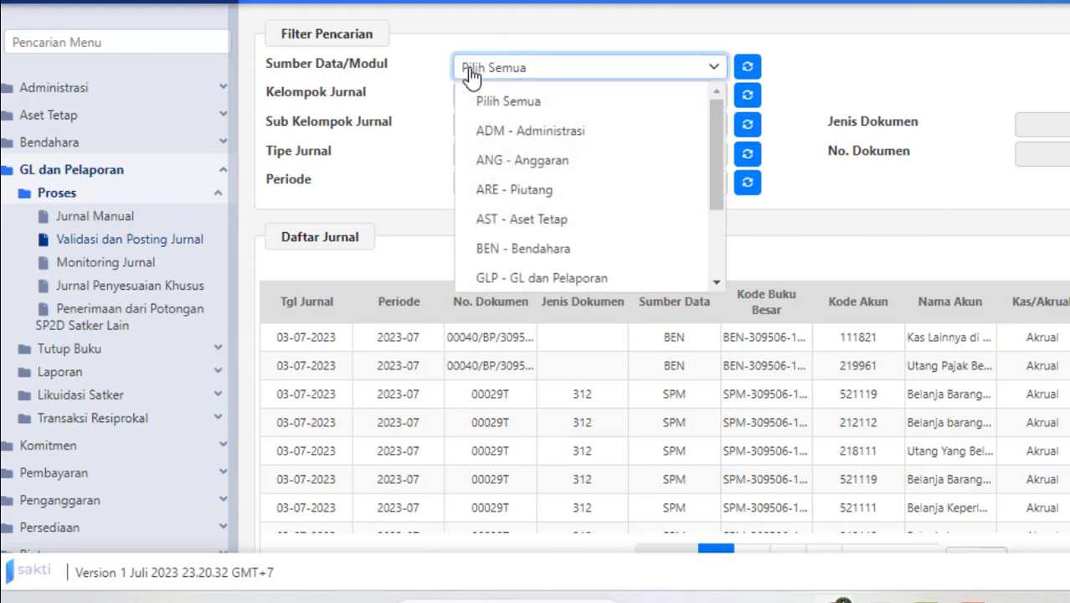
left_click(503, 228)
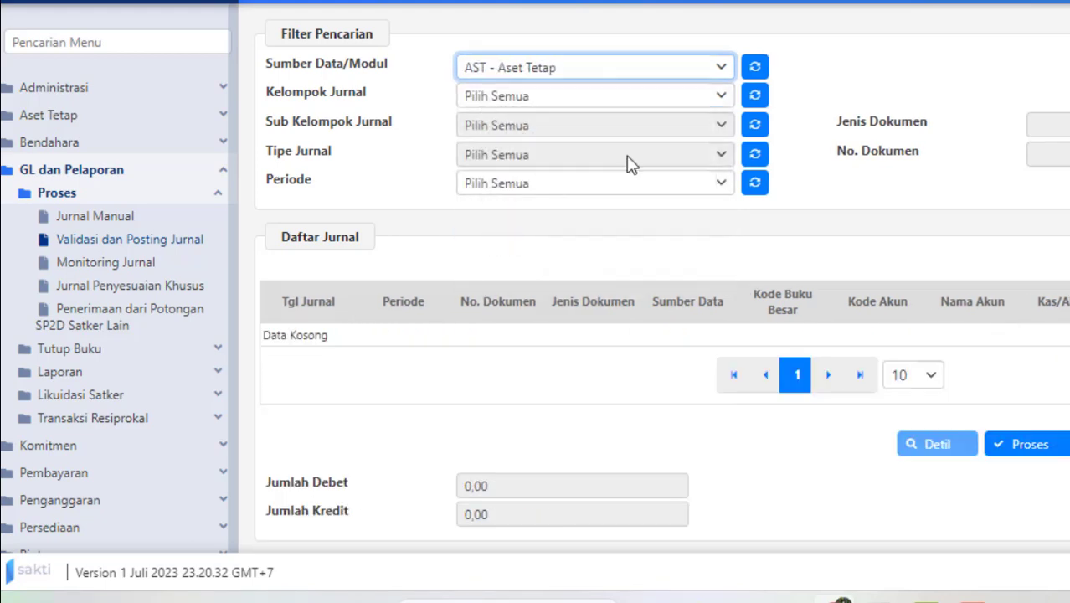
left_click(543, 186)
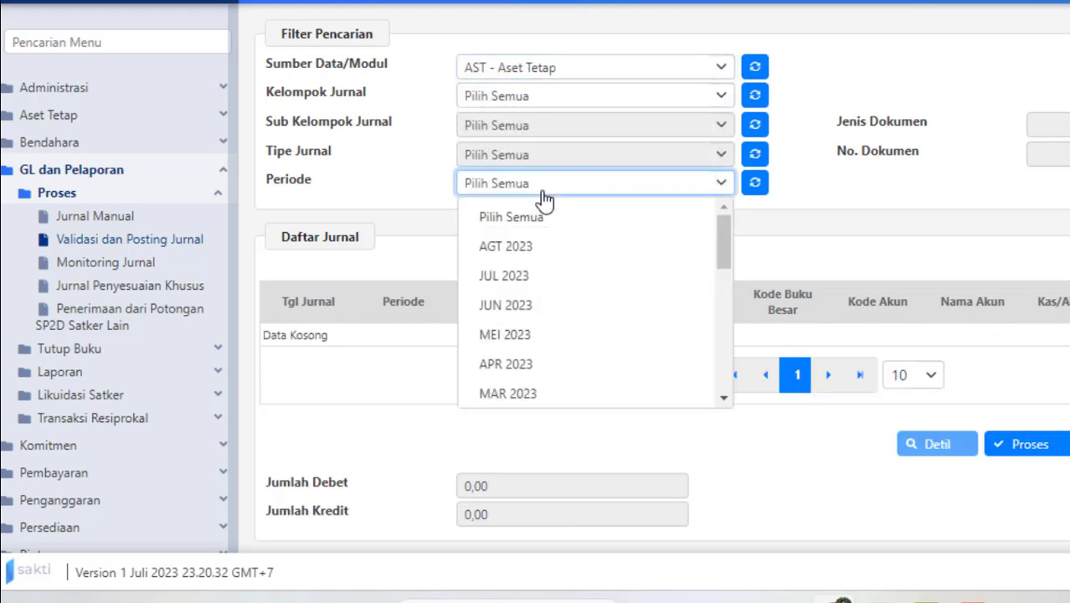
left_click(503, 314)
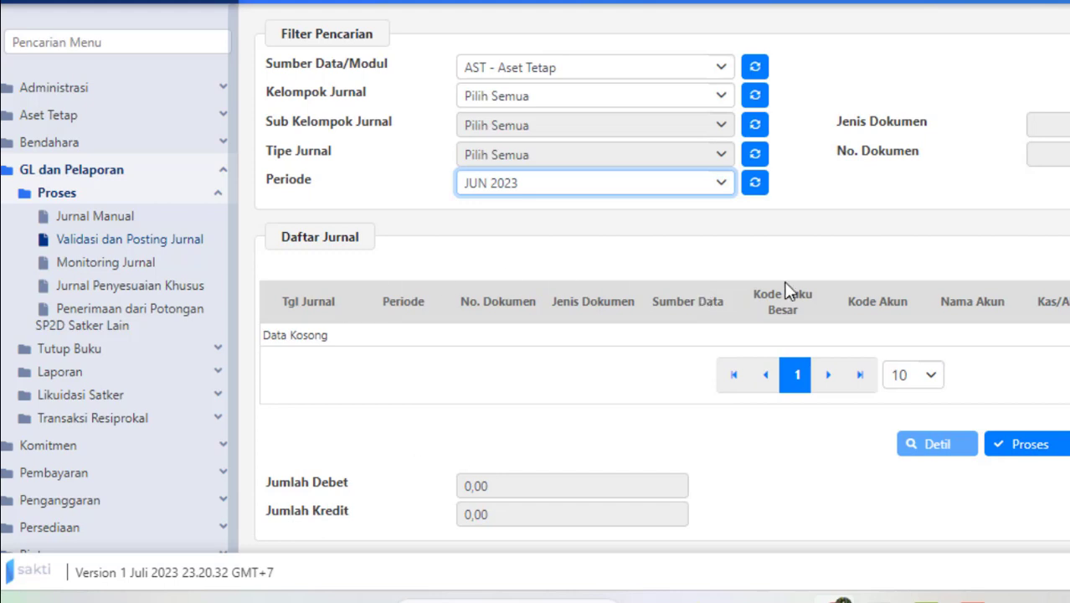
Search Monitoring Jurnal for journals with source module AST - Aset Tetap and period JUN 2023.
left_click(66, 278)
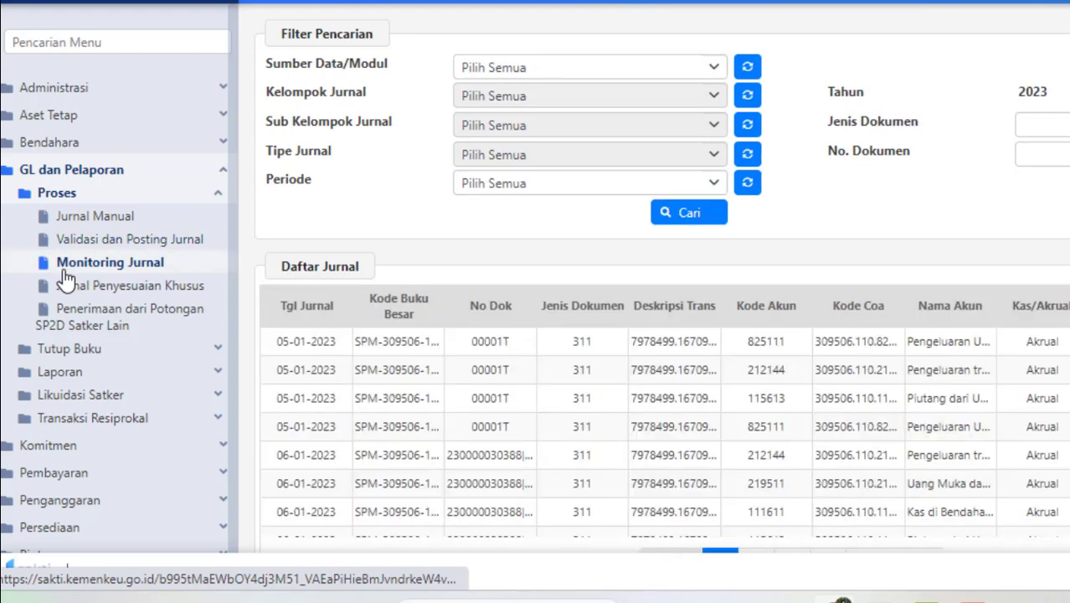
left_click(537, 70)
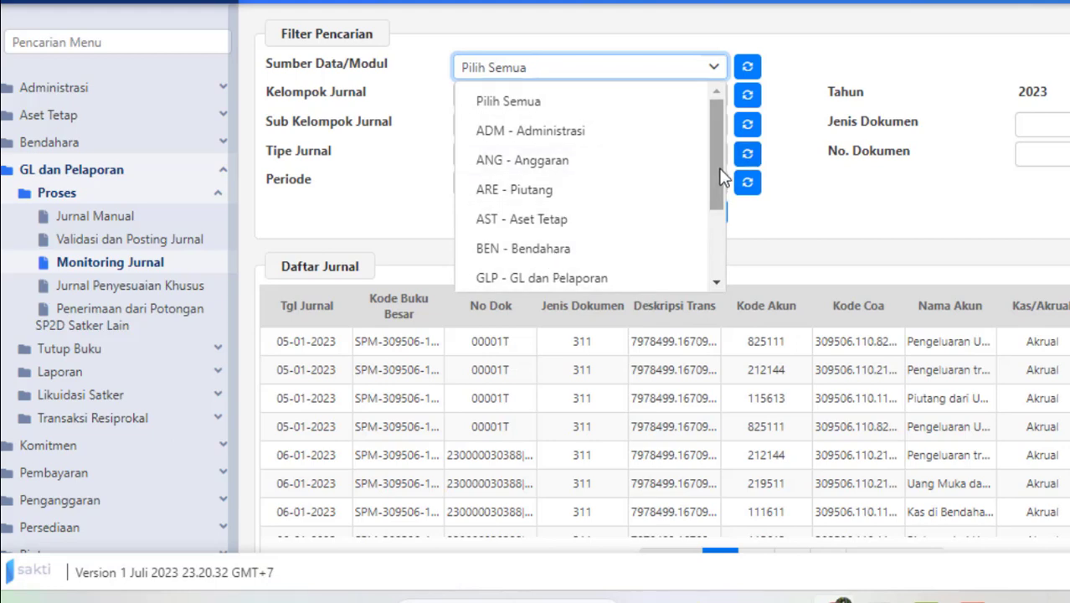
left_click(520, 228)
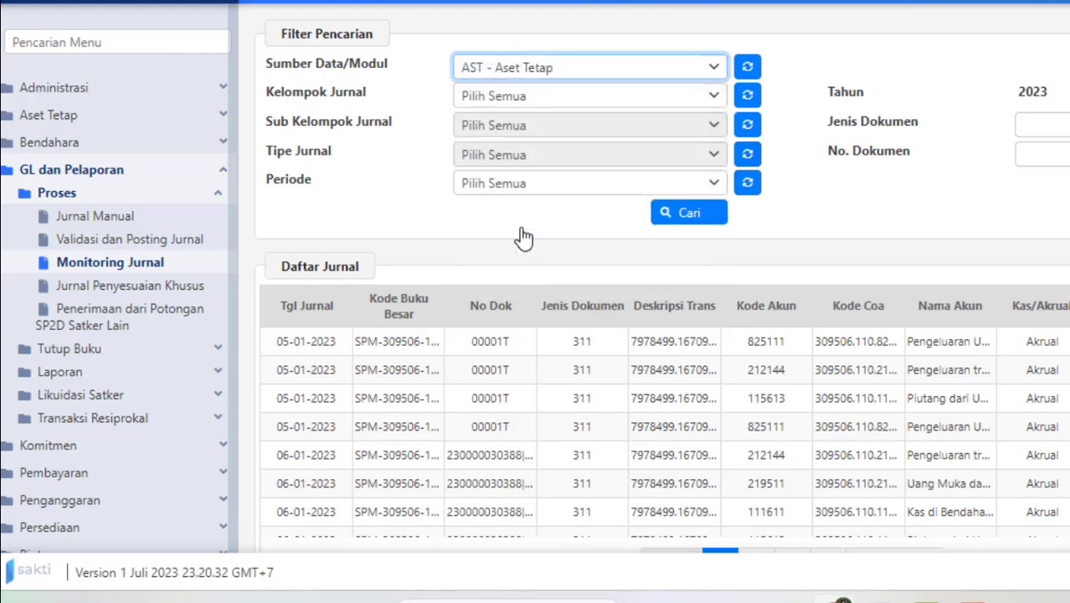
left_click(490, 183)
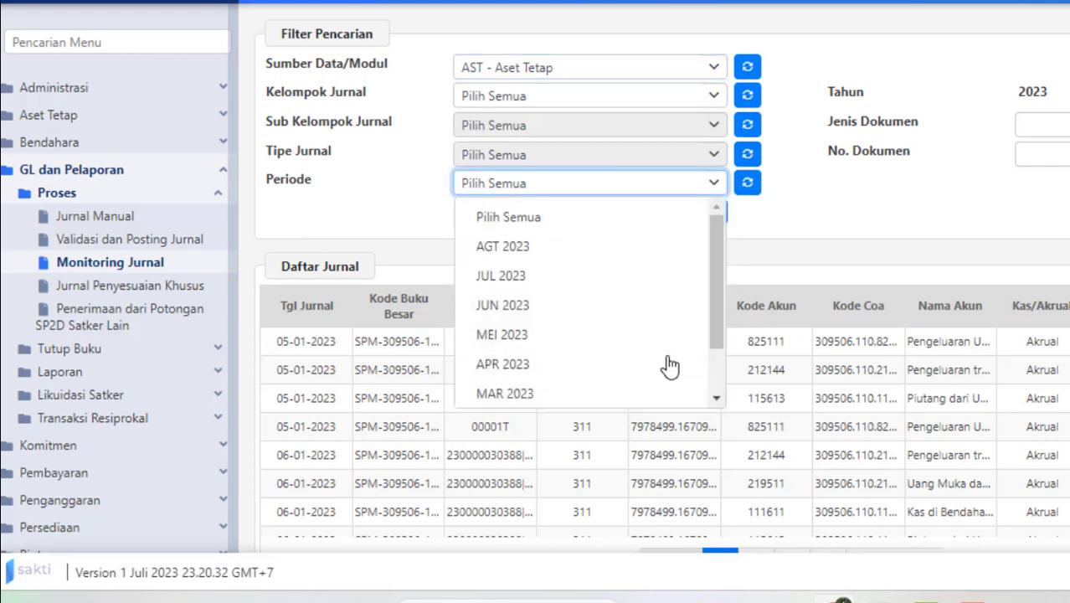
left_click(520, 311)
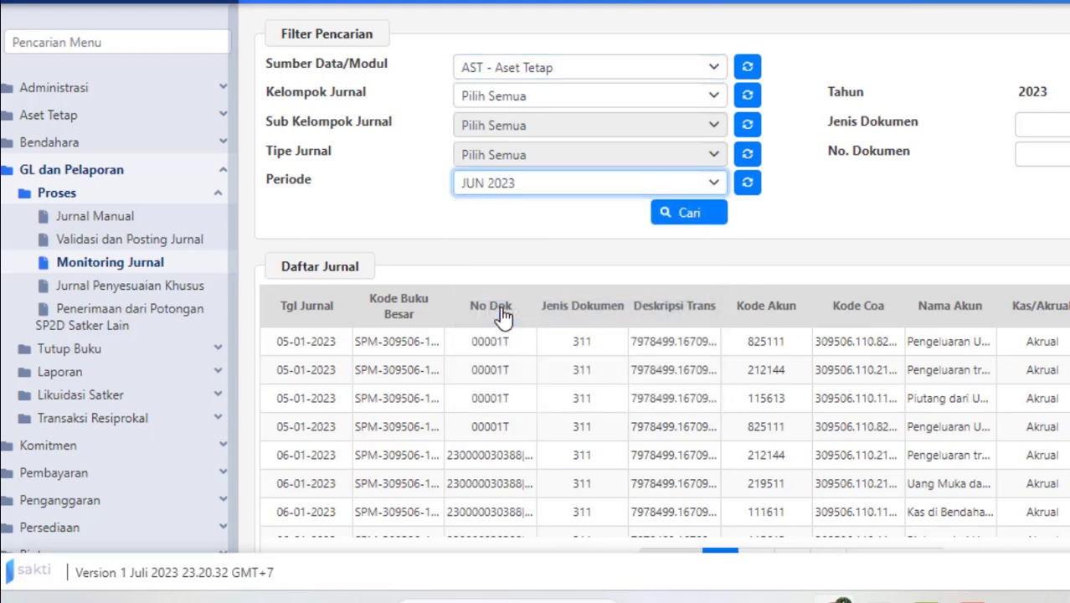
left_click(678, 214)
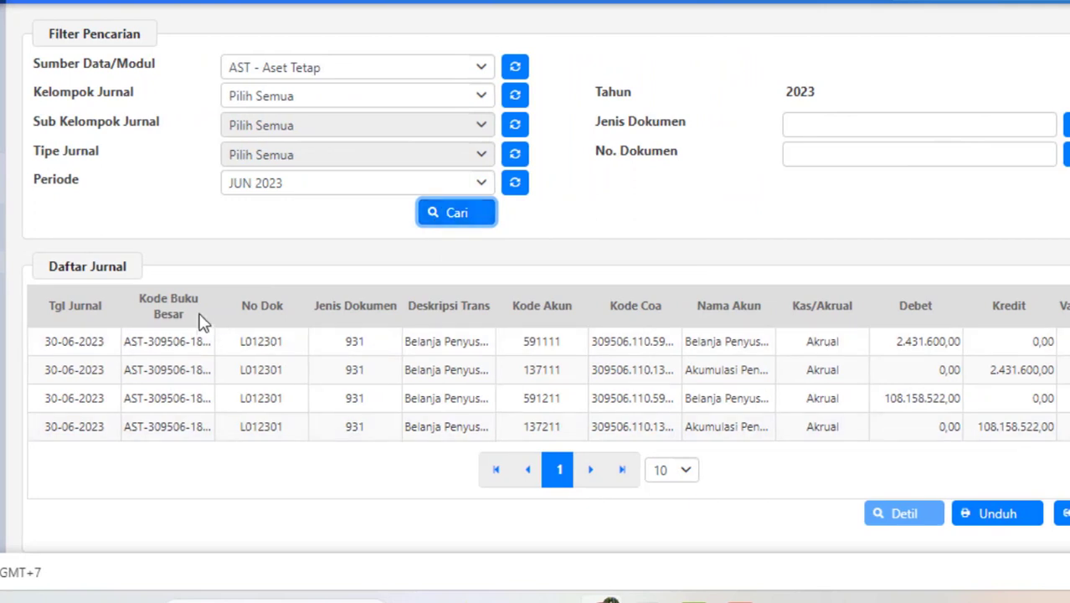